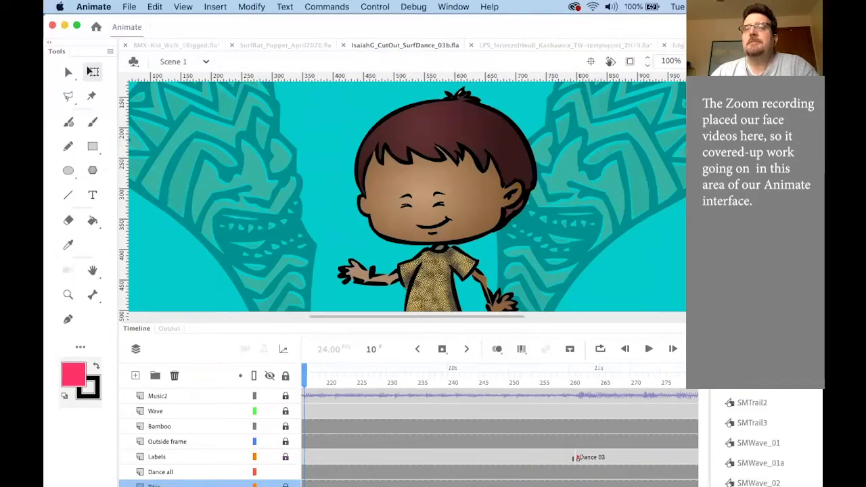
- Fit the whole bamboo-framed tiki scene with the boy in the window using Cmd+2
{"action": "key", "text": "super+2"}
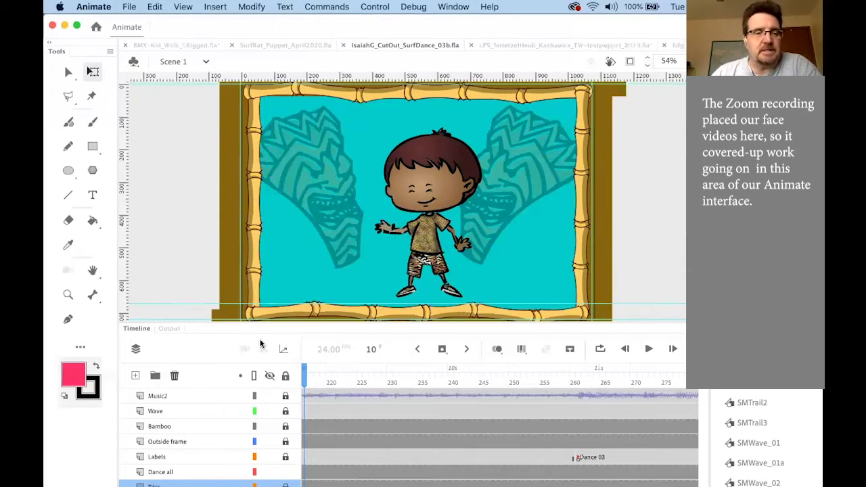
- Enlarge the timeline to show more layers and start playing the dance animation
{"action": "mouse_move", "coordinate": [243, 322]}
{"action": "left_mouse_down"}
{"action": "mouse_move", "coordinate": [271, 257]}
{"action": "mouse_move", "coordinate": [254, 318]}
{"action": "left_mouse_up"}
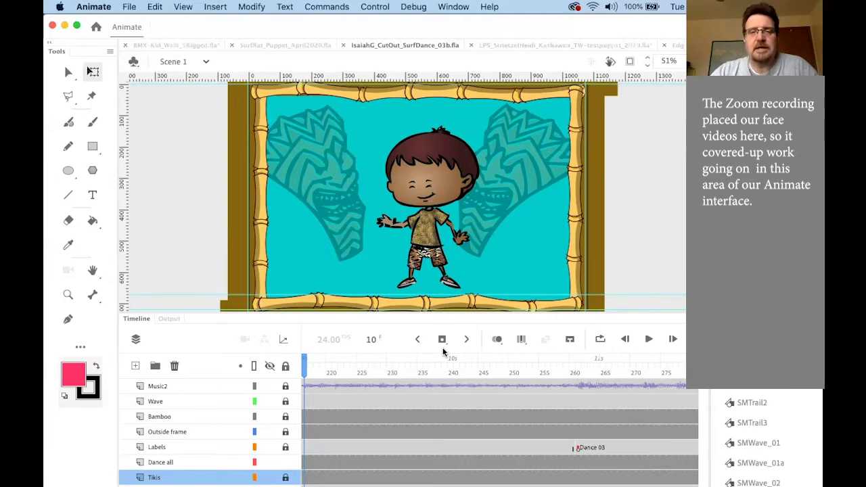
{"action": "key", "text": "Return"}
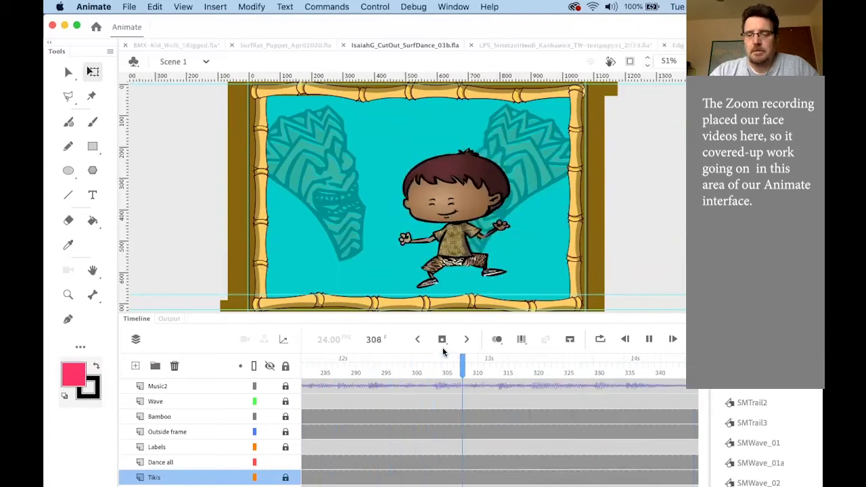
- Raise the sound volume while the dance animation plays through
{"action": "key", "text": "XF86AudioRaiseVolume"}
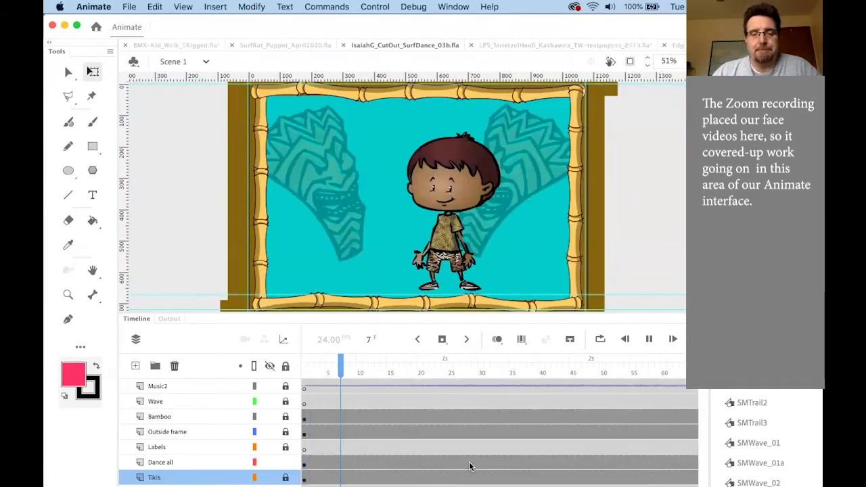
- Stop playback and review the opening dance poses between frames 15 and 32 with the Selection tool
{"action": "key", "text": "Return"}
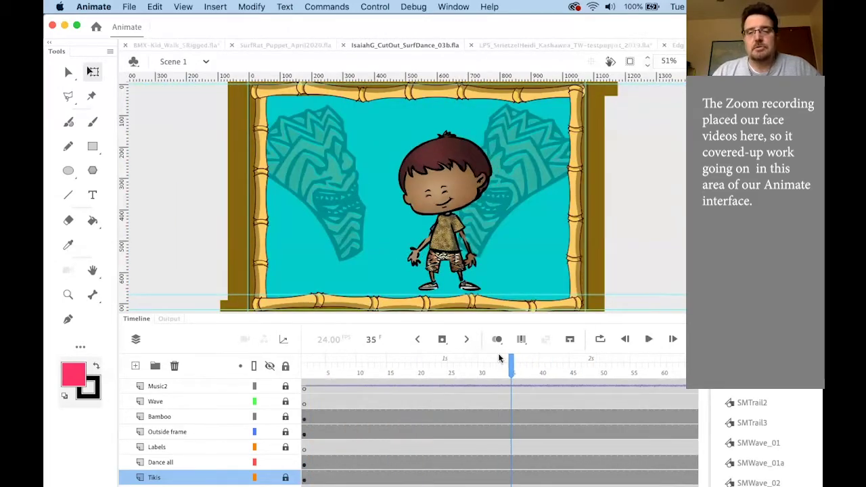
{"action": "left_click_drag", "start_coordinate": [512, 368], "coordinate": [392, 364]}
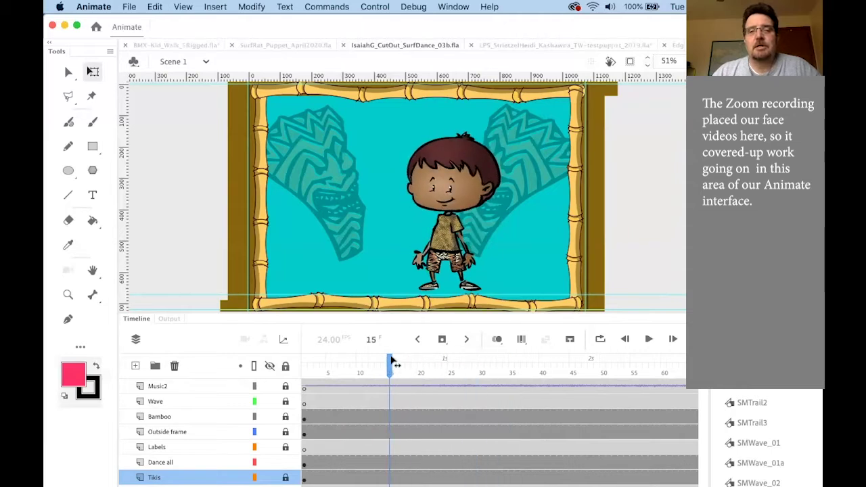
{"action": "left_click", "coordinate": [67, 73]}
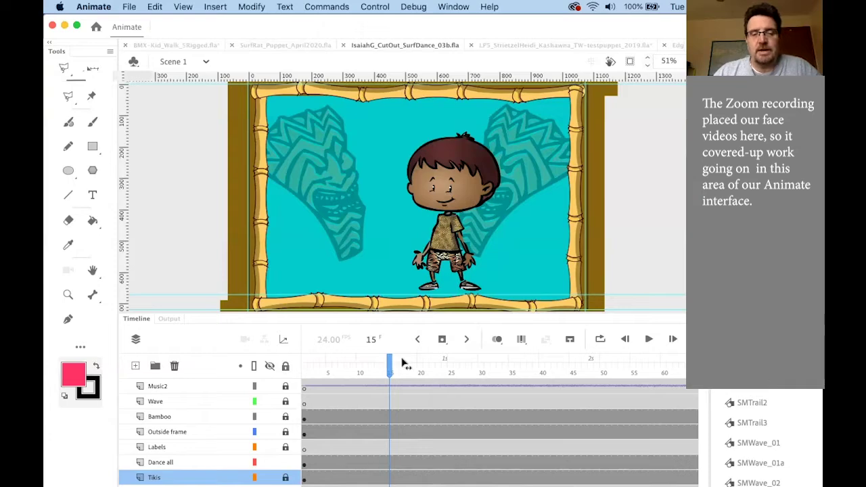
{"action": "left_click_drag", "start_coordinate": [403, 363], "coordinate": [493, 392]}
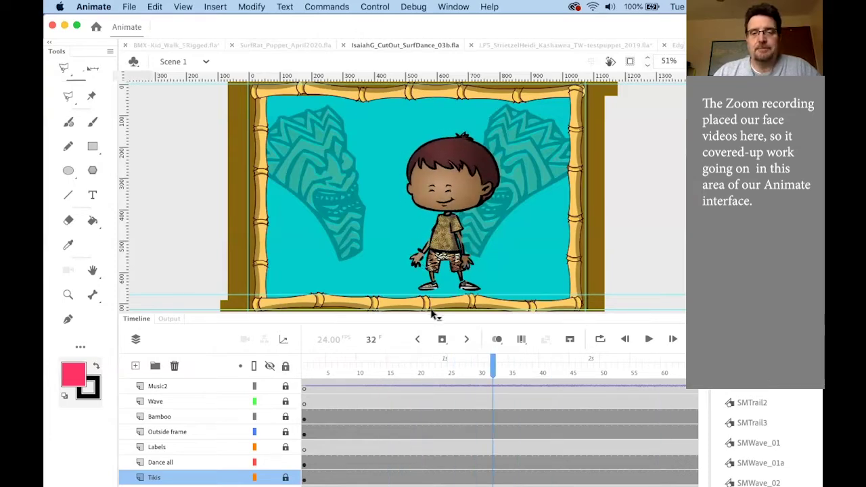
- Enlarge the timeline to list all layers, play on from frame 32, and open ZA_Dance_All
{"action": "left_click_drag", "start_coordinate": [431, 314], "coordinate": [431, 228]}
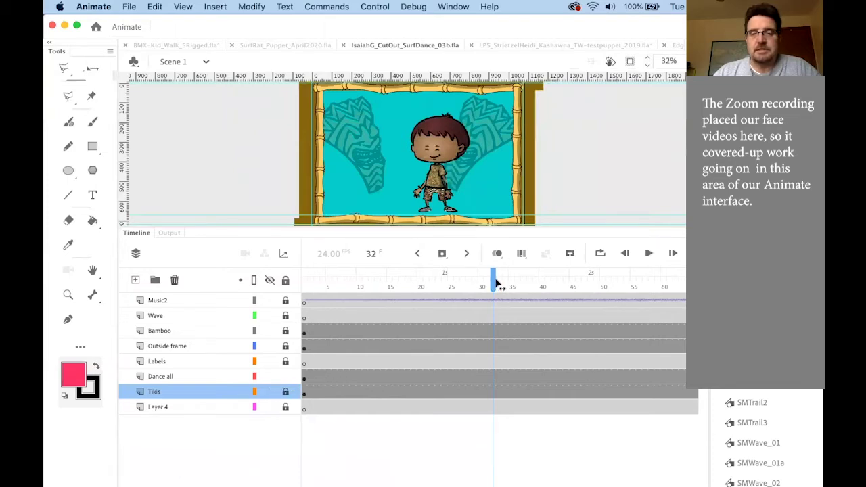
{"action": "key", "text": "Return"}
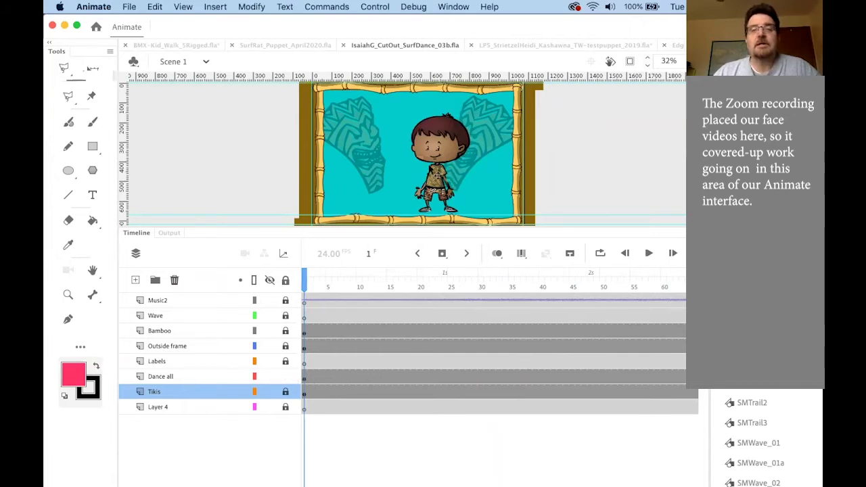
{"action": "double_click", "coordinate": [452, 154]}
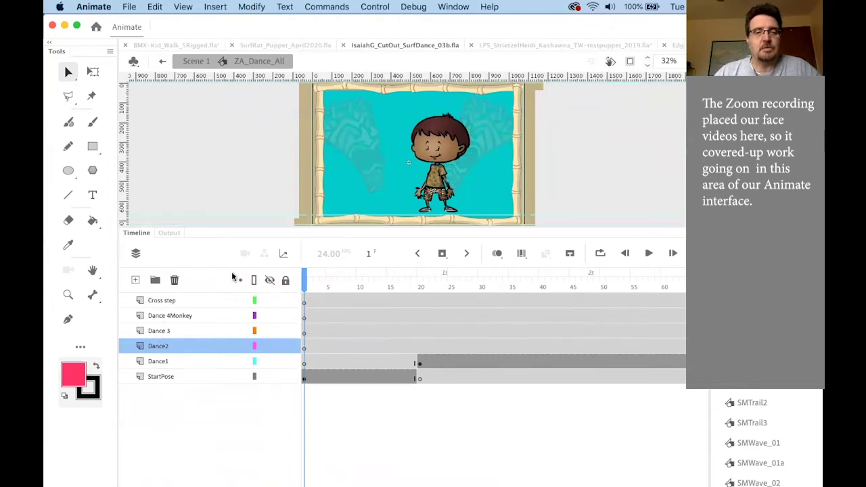
- Scrub the ZA_Dance_All timeline from the start pose through Dance2 to frame 391
{"action": "left_click_drag", "start_coordinate": [302, 285], "coordinate": [322, 314]}
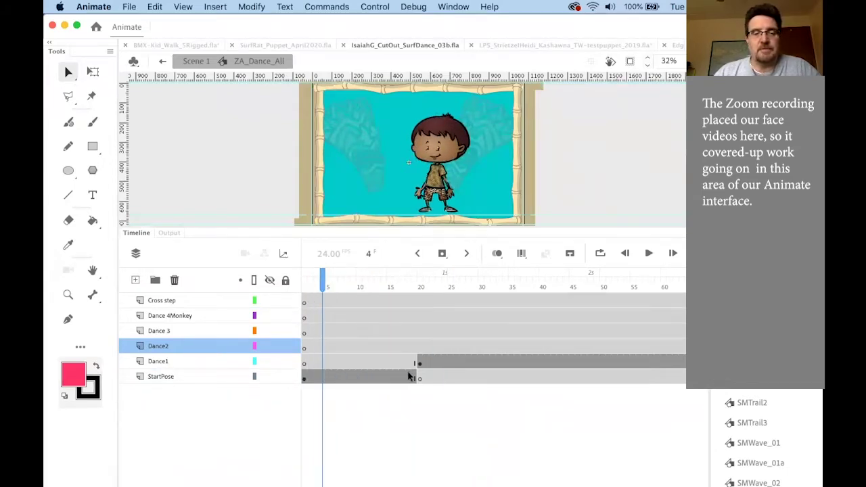
{"action": "left_click_drag", "start_coordinate": [325, 284], "coordinate": [464, 374]}
{"action": "left_click_drag", "start_coordinate": [556, 377], "coordinate": [579, 379]}
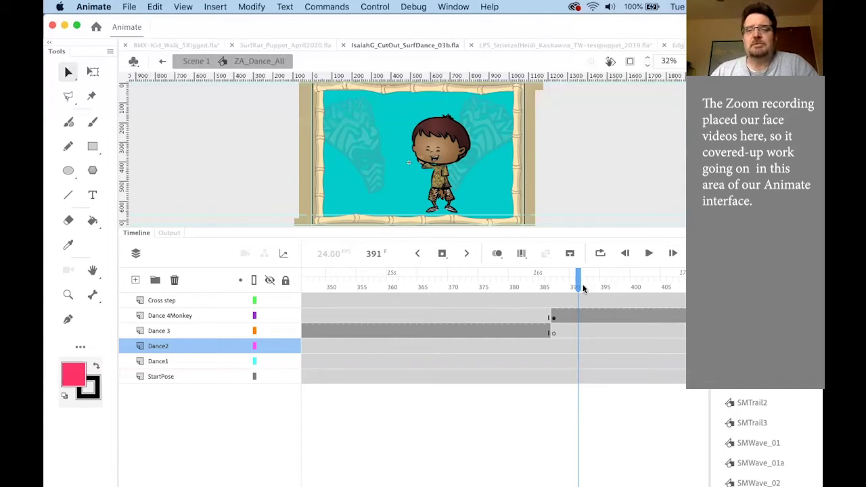
- Review Dance 4Monkey poses (frames 391–427), go to frame 514 on Dance 3, and open ZA_Dance_03
{"action": "left_click_drag", "start_coordinate": [578, 285], "coordinate": [595, 309]}
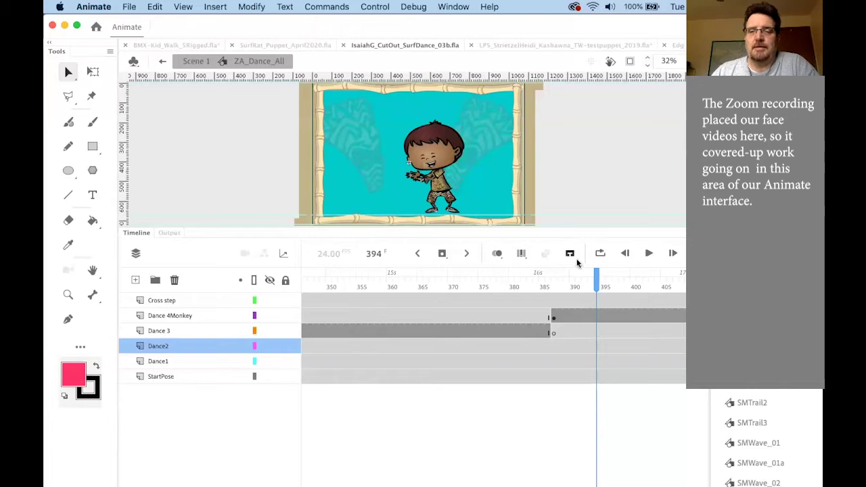
{"action": "left_click_drag", "start_coordinate": [599, 277], "coordinate": [582, 312]}
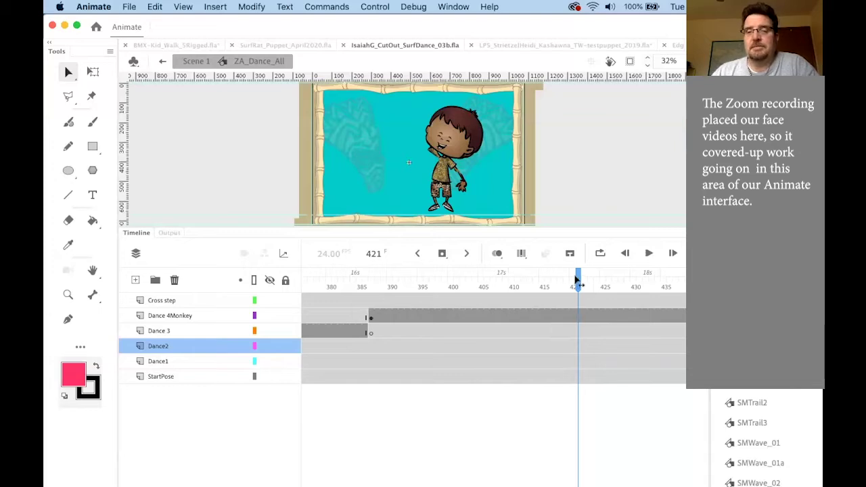
{"action": "left_click_drag", "start_coordinate": [575, 279], "coordinate": [645, 304]}
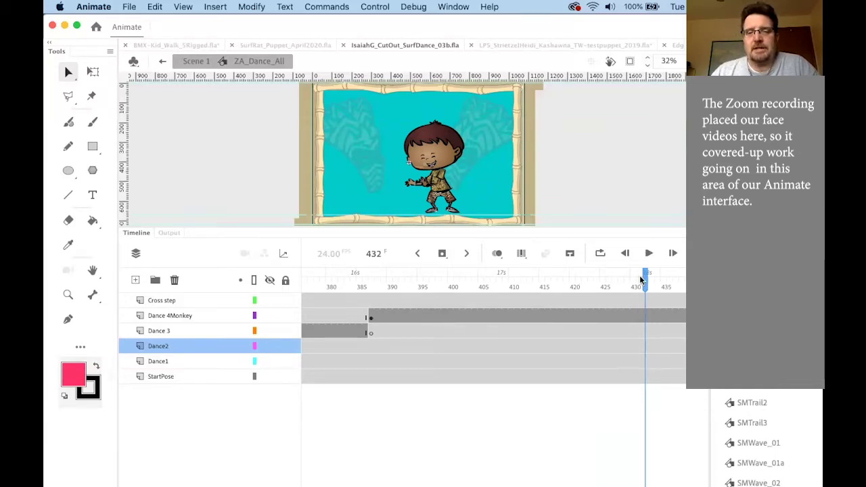
{"action": "left_click_drag", "start_coordinate": [645, 280], "coordinate": [626, 296]}
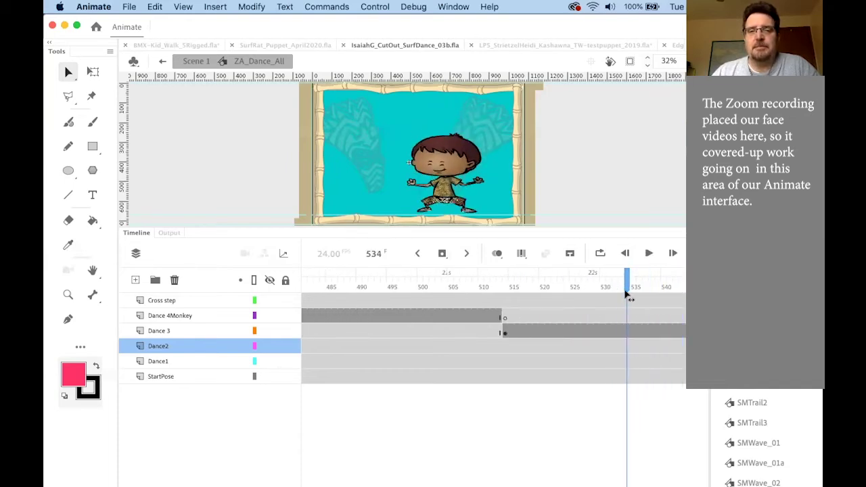
{"action": "left_click", "coordinate": [506, 332]}
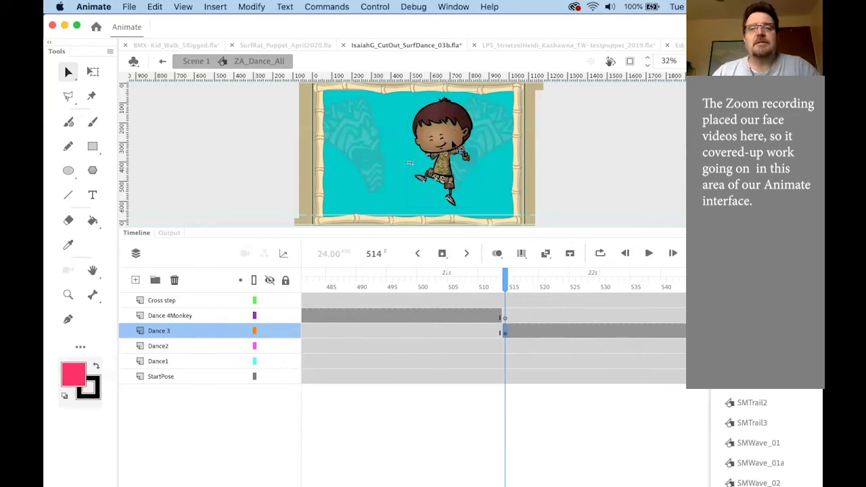
{"action": "double_click", "coordinate": [409, 163]}
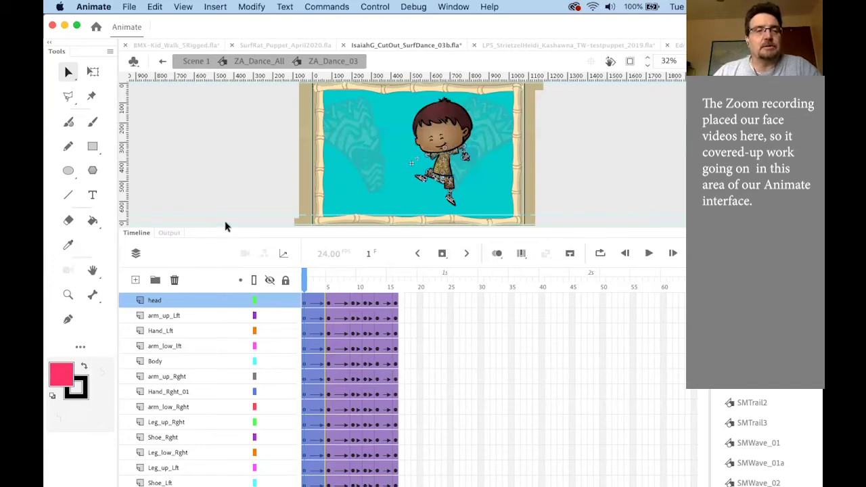
{"action": "left_click_drag", "start_coordinate": [229, 226], "coordinate": [264, 153]}
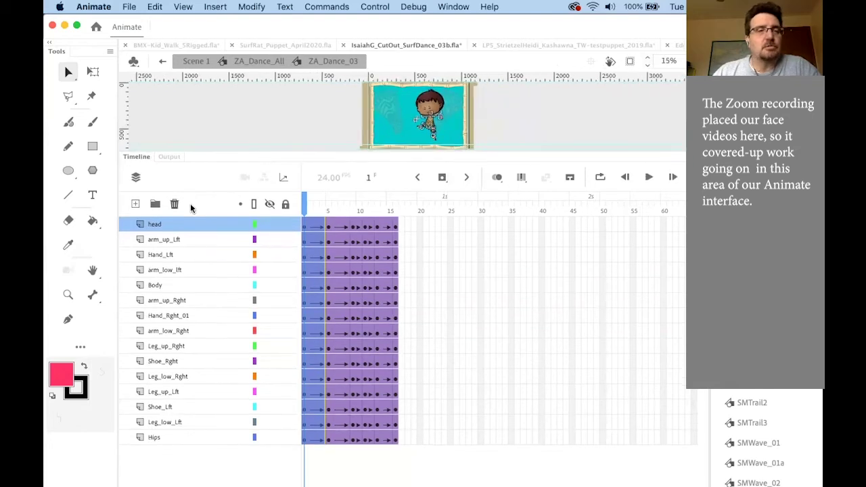
{"action": "left_click", "coordinate": [155, 228]}
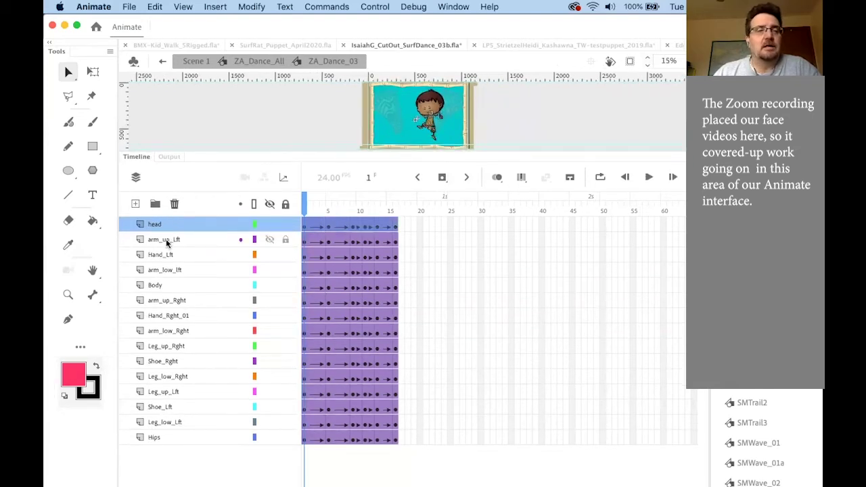
{"action": "left_click", "coordinate": [162, 241]}
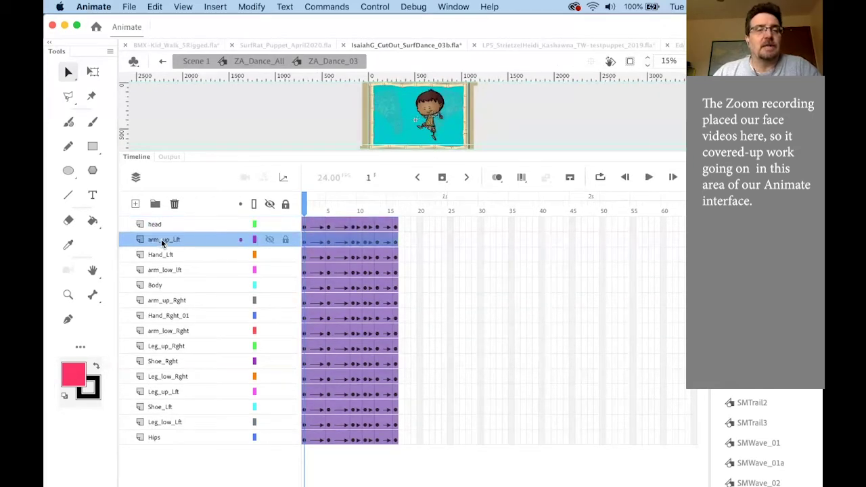
{"action": "left_click", "coordinate": [158, 254]}
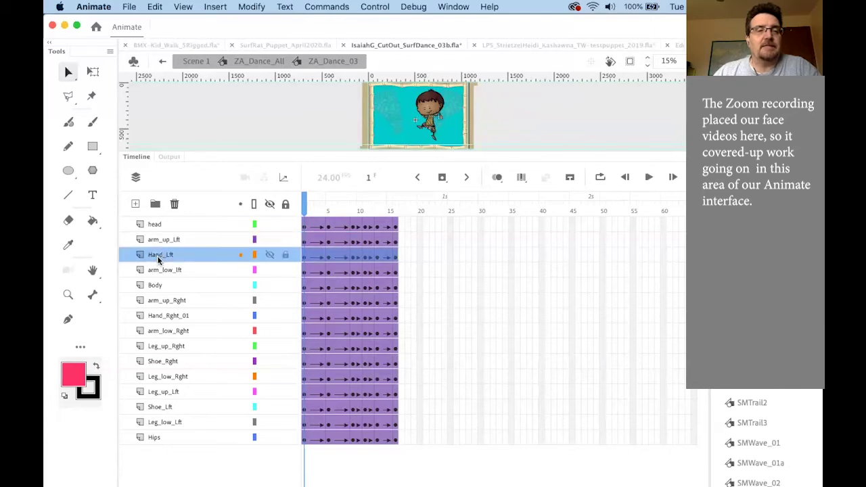
{"action": "left_click", "coordinate": [156, 271]}
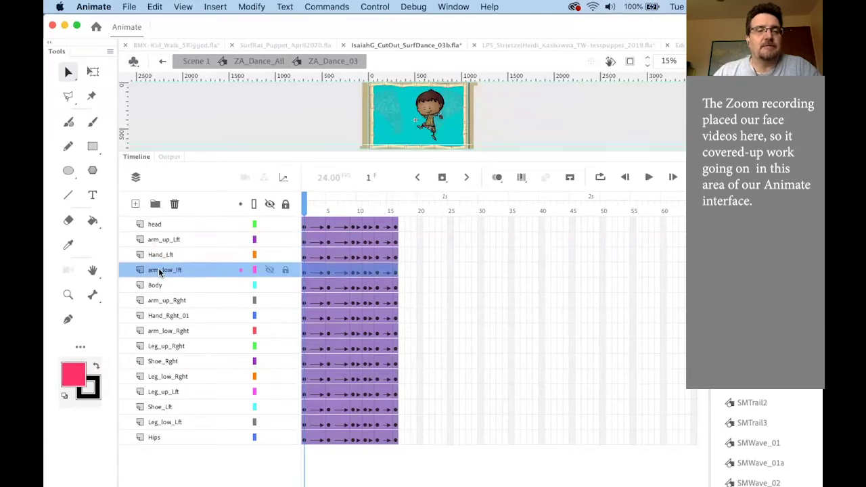
{"action": "left_click", "coordinate": [158, 286]}
{"action": "left_click", "coordinate": [160, 302]}
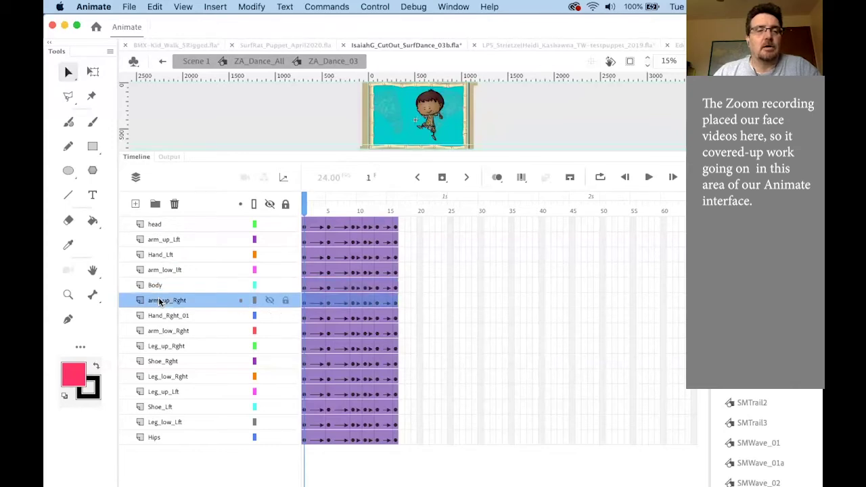
{"action": "left_click", "coordinate": [166, 317]}
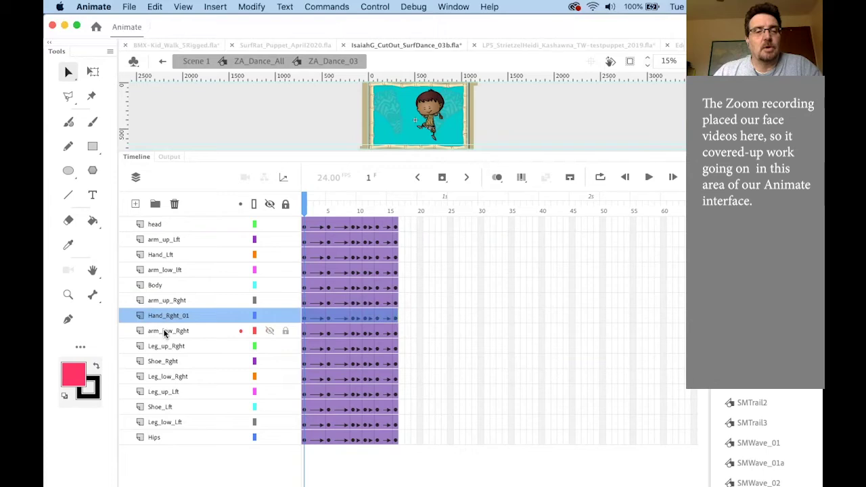
{"action": "left_click", "coordinate": [163, 330]}
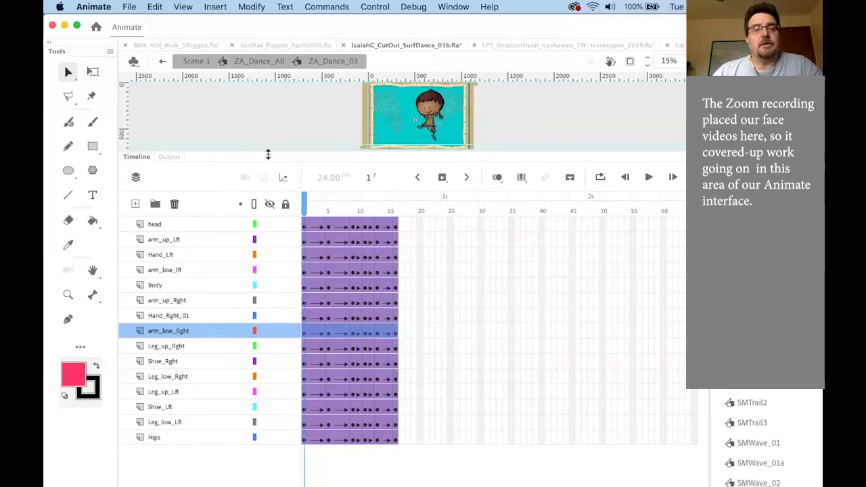
{"action": "left_click_drag", "start_coordinate": [266, 152], "coordinate": [287, 395]}
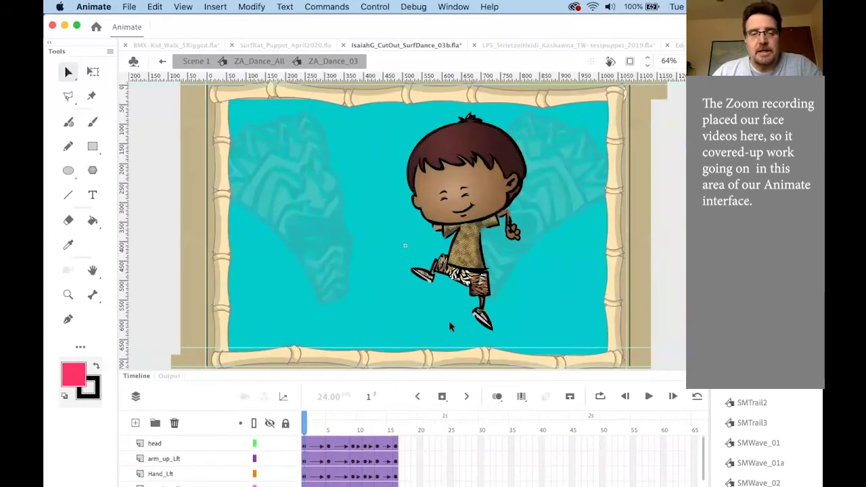
- Drag the boy's head off his body to the upper left of the scene, then deselect it
{"action": "left_click", "coordinate": [484, 184]}
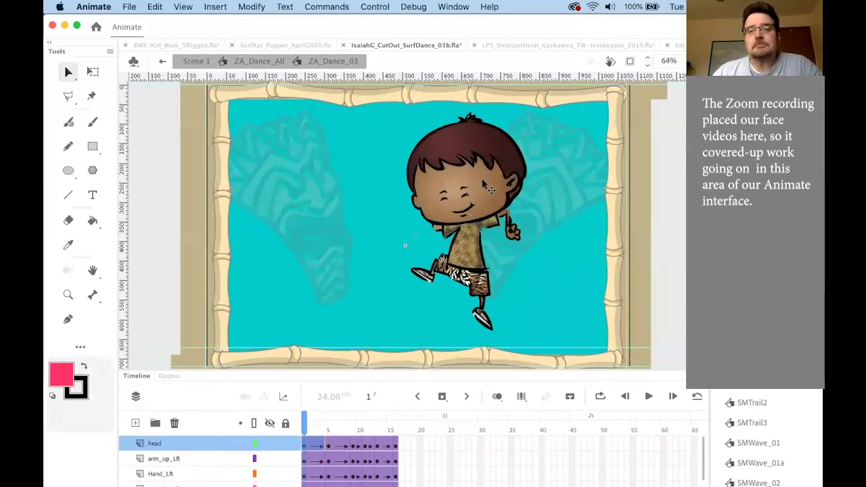
{"action": "left_click_drag", "start_coordinate": [496, 173], "coordinate": [346, 164]}
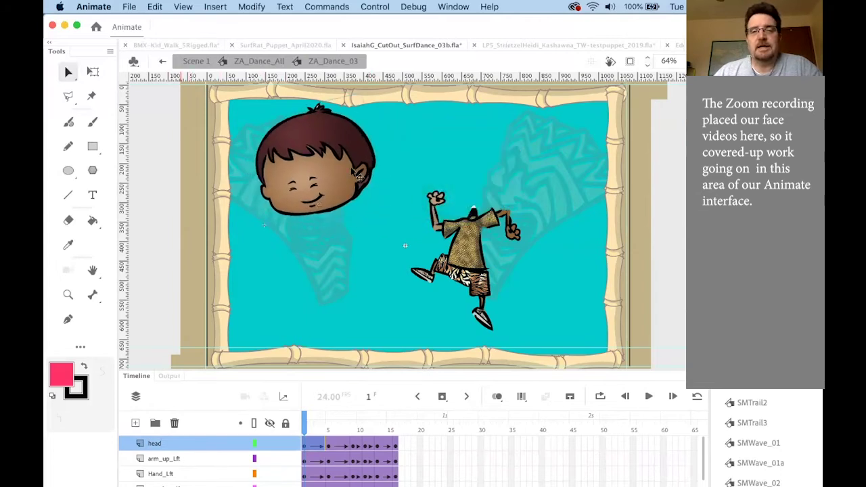
{"action": "left_click", "coordinate": [436, 201]}
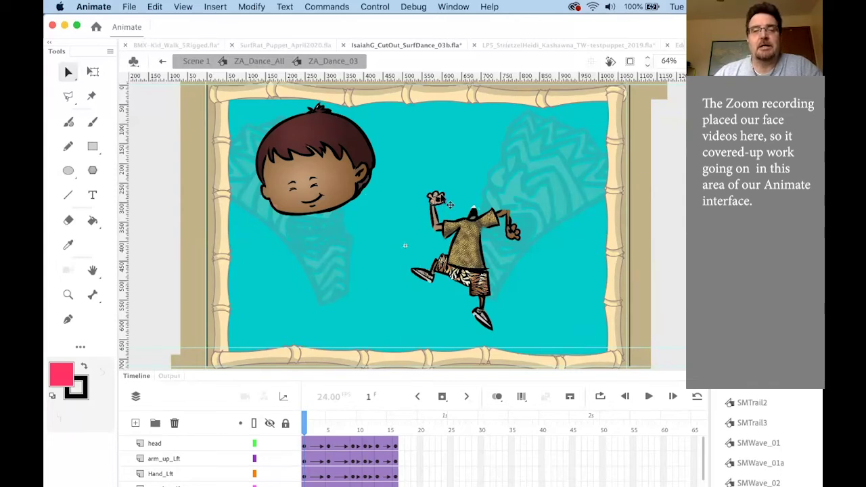
- Separate the right arm into loose hand, lower-arm and upper-arm pieces
{"action": "left_click_drag", "start_coordinate": [448, 203], "coordinate": [429, 169]}
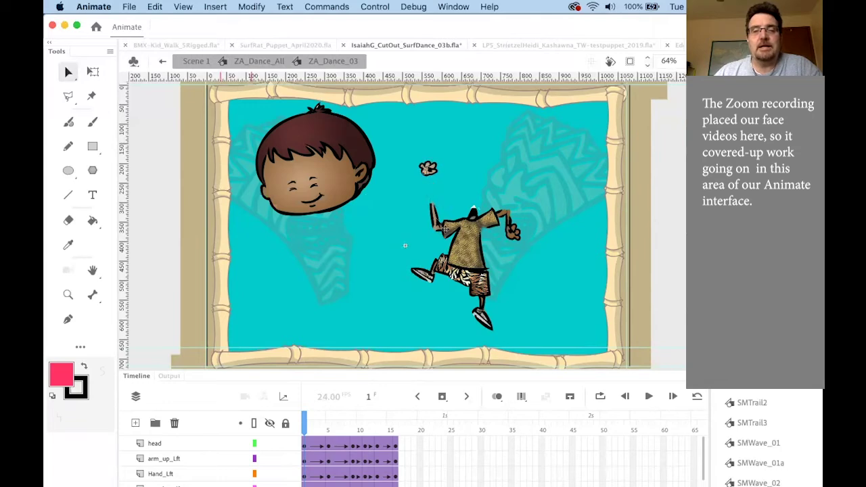
{"action": "left_click", "coordinate": [437, 217]}
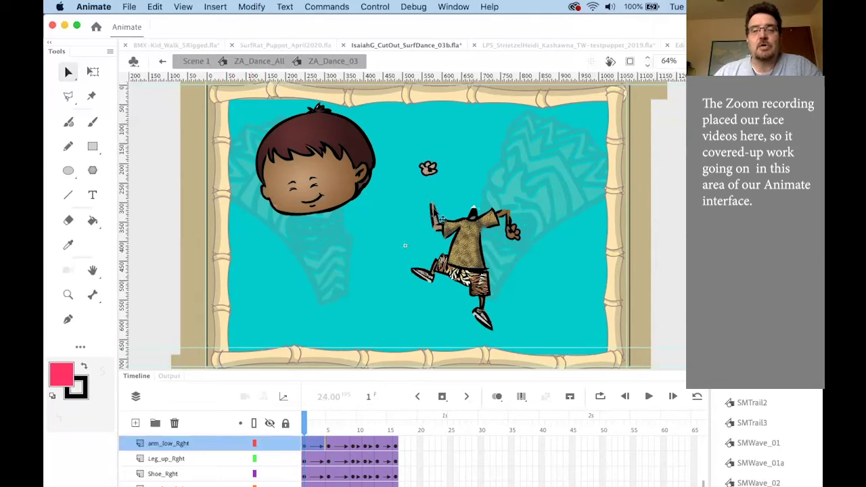
{"action": "left_click_drag", "start_coordinate": [437, 218], "coordinate": [396, 227]}
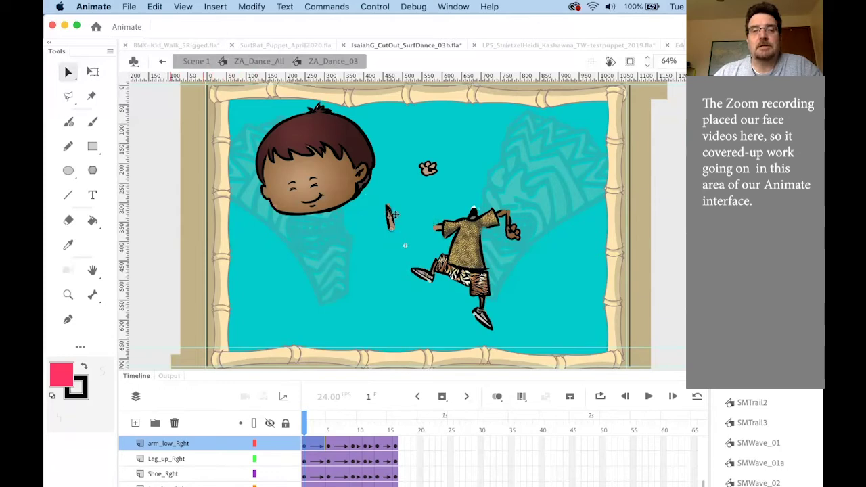
{"action": "left_click", "coordinate": [457, 236]}
{"action": "left_click_drag", "start_coordinate": [452, 238], "coordinate": [416, 249]}
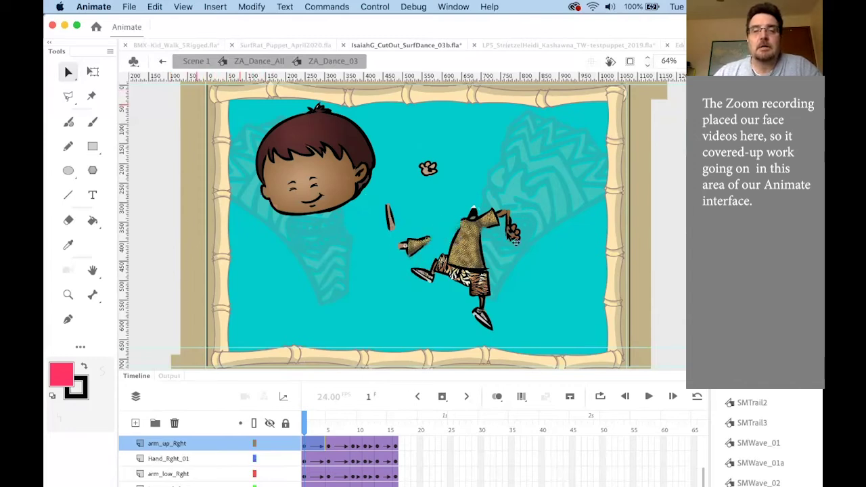
- Pull the left hand, forearm and upper arm apart and select the torso piece
{"action": "left_click", "coordinate": [521, 243]}
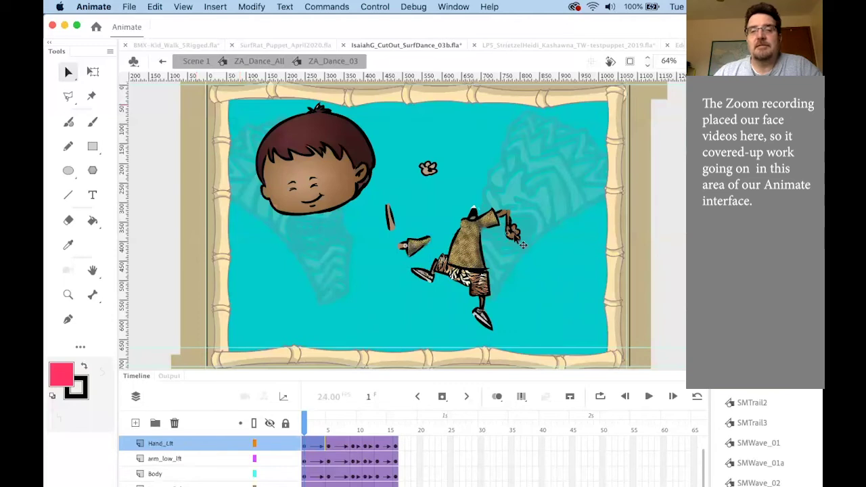
{"action": "left_click_drag", "start_coordinate": [523, 245], "coordinate": [563, 262]}
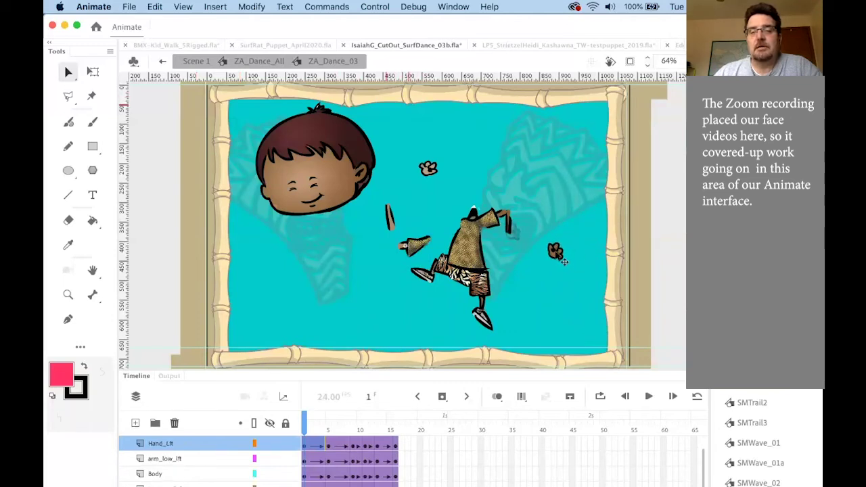
{"action": "left_click_drag", "start_coordinate": [515, 227], "coordinate": [557, 224]}
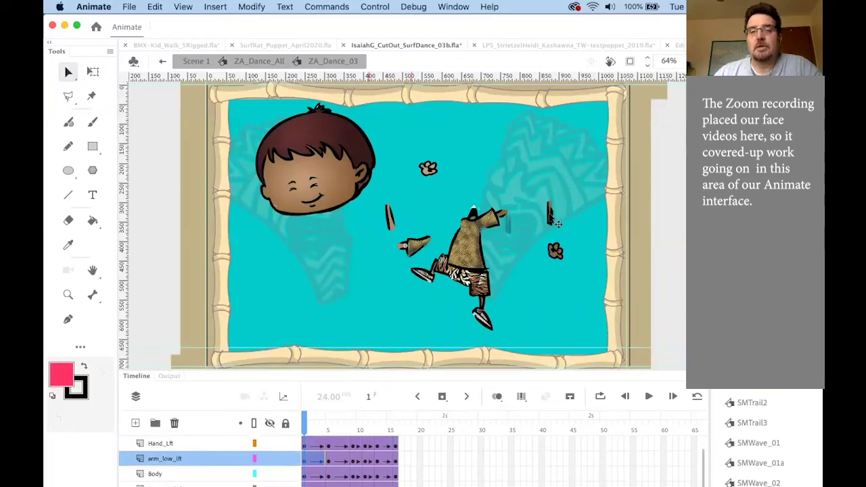
{"action": "left_click_drag", "start_coordinate": [495, 223], "coordinate": [476, 204]}
{"action": "left_click", "coordinate": [481, 213]}
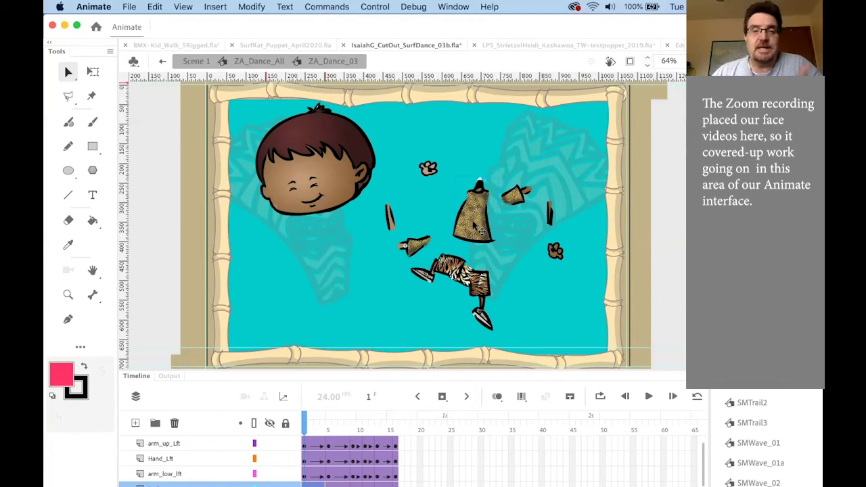
- Move the right shoe away from the leg and shift the upper right leg piece upward
{"action": "left_click", "coordinate": [422, 282]}
{"action": "left_click_drag", "start_coordinate": [420, 280], "coordinate": [402, 313]}
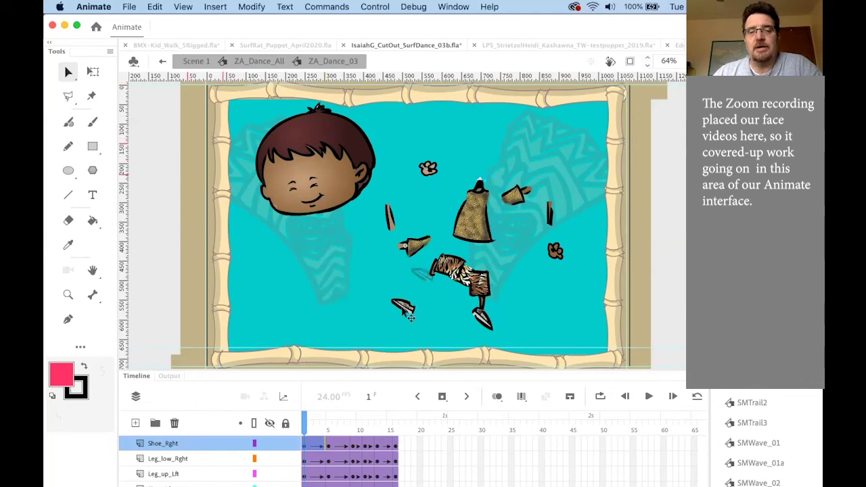
{"action": "left_click_drag", "start_coordinate": [426, 284], "coordinate": [440, 278]}
{"action": "left_click", "coordinate": [440, 276]}
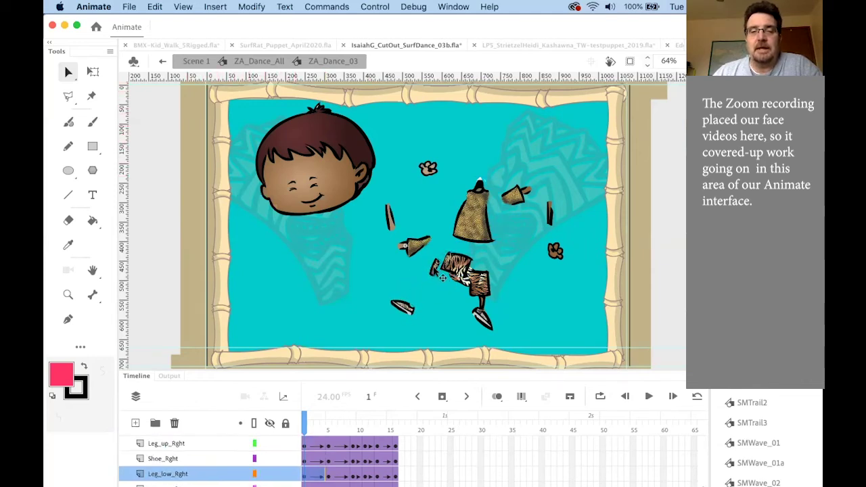
{"action": "left_click", "coordinate": [449, 269]}
{"action": "left_click_drag", "start_coordinate": [447, 271], "coordinate": [449, 267]}
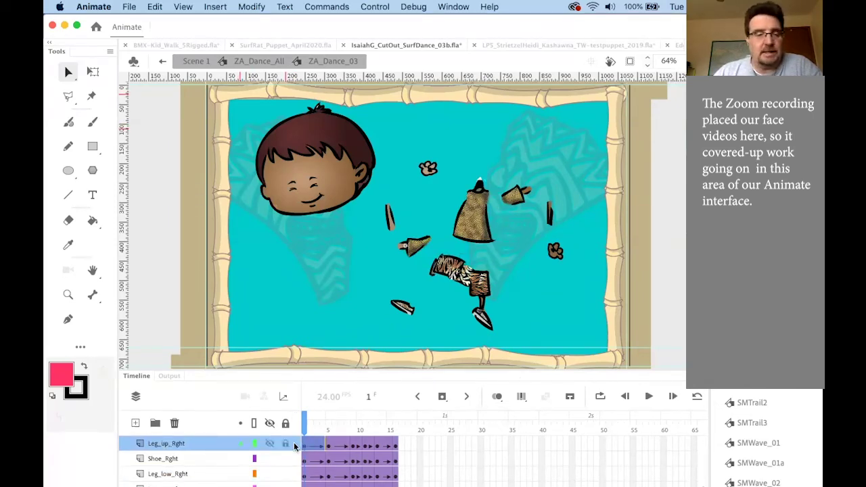
- Pull the lower right leg from behind the shorts, tilt the patterned upper leg, and separate the tiger-patterned piece
{"action": "scroll", "coordinate": [297, 440], "scroll_direction": "down", "scroll_amount": 1}
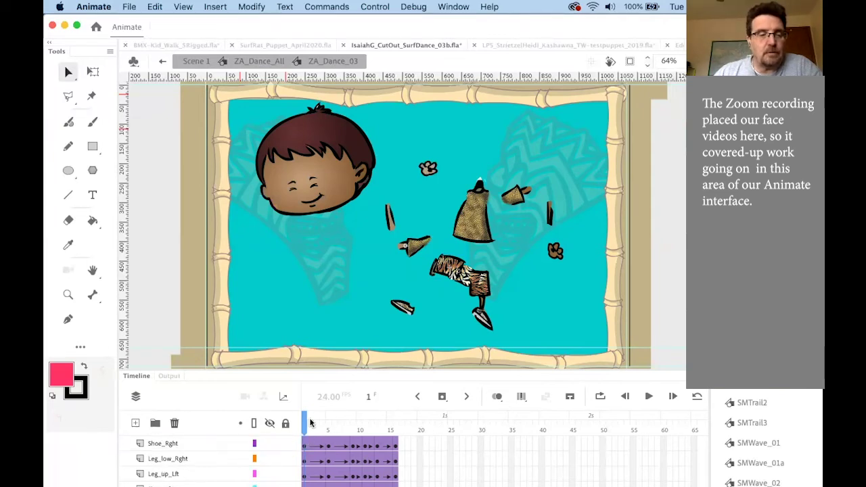
{"action": "left_click", "coordinate": [303, 462]}
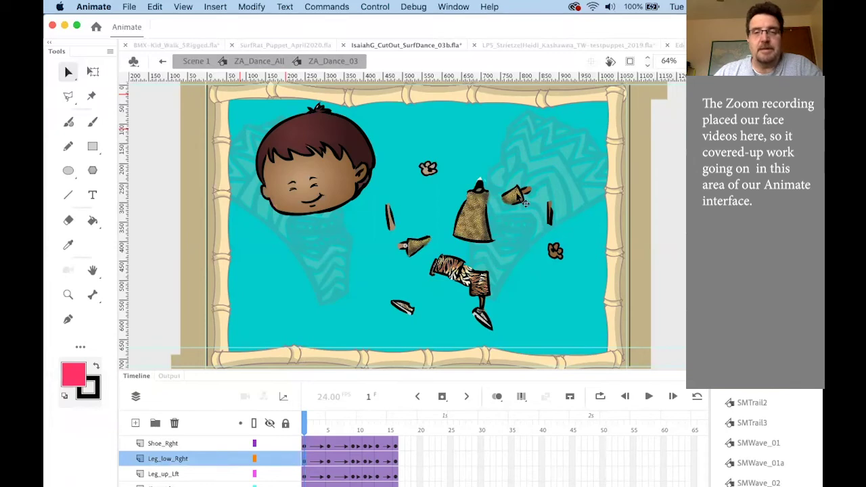
{"action": "left_click_drag", "start_coordinate": [434, 269], "coordinate": [420, 281]}
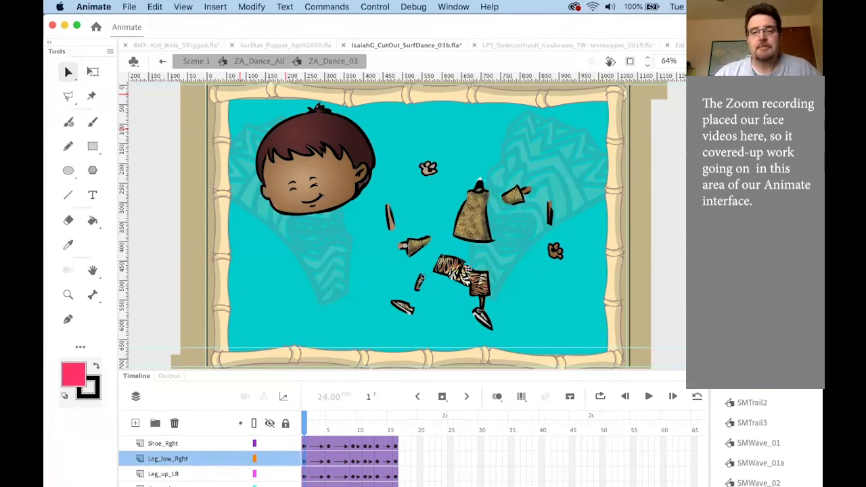
{"action": "left_click", "coordinate": [456, 271]}
{"action": "left_click_drag", "start_coordinate": [441, 261], "coordinate": [422, 249]}
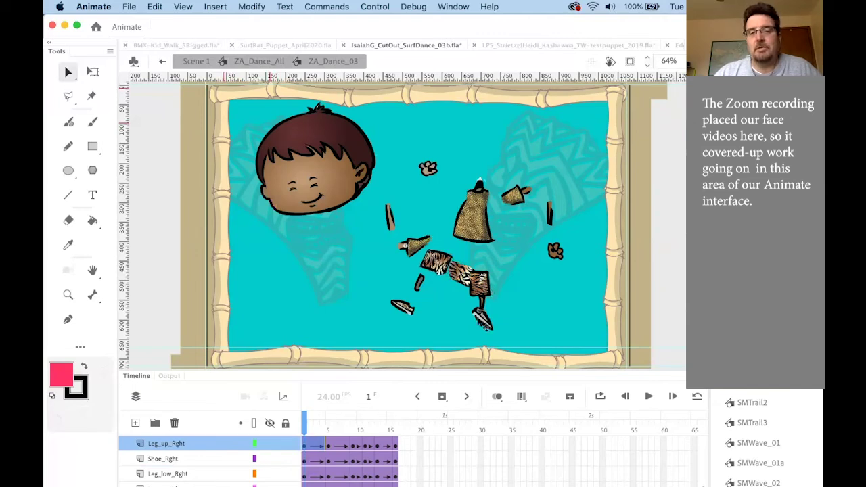
{"action": "left_click_drag", "start_coordinate": [486, 338], "coordinate": [486, 346]}
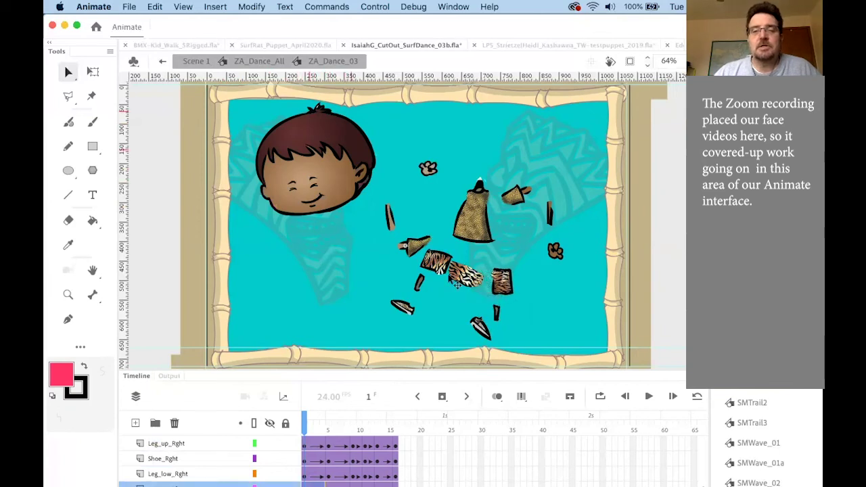
{"action": "mouse_move", "coordinate": [474, 295]}
{"action": "left_mouse_down"}
{"action": "mouse_move", "coordinate": [467, 277]}
{"action": "mouse_move", "coordinate": [464, 292]}
{"action": "left_mouse_up"}
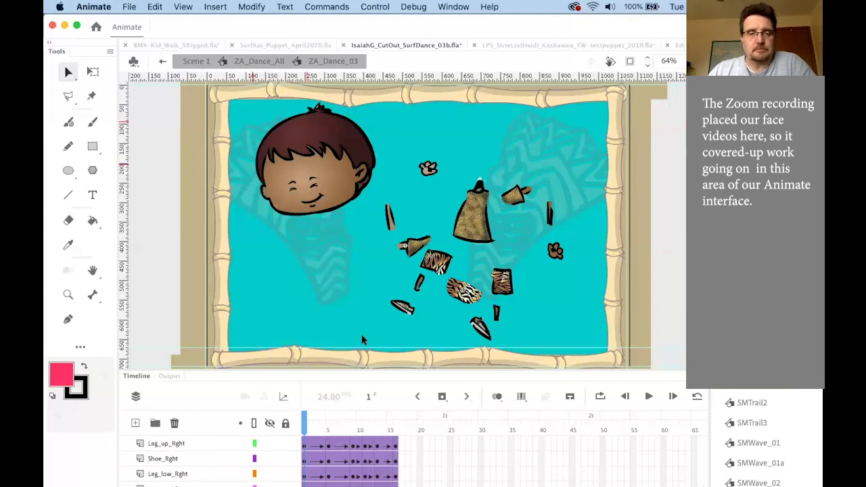
- Preview the assembled puppet at frame 5, then switch to BMX-Kid_Walk_5Rigged.fla
{"action": "mouse_move", "coordinate": [309, 429]}
{"action": "left_mouse_down"}
{"action": "mouse_move", "coordinate": [396, 434]}
{"action": "mouse_move", "coordinate": [313, 433]}
{"action": "mouse_move", "coordinate": [377, 431]}
{"action": "mouse_move", "coordinate": [287, 418]}
{"action": "mouse_move", "coordinate": [339, 420]}
{"action": "mouse_move", "coordinate": [302, 419]}
{"action": "left_mouse_up"}
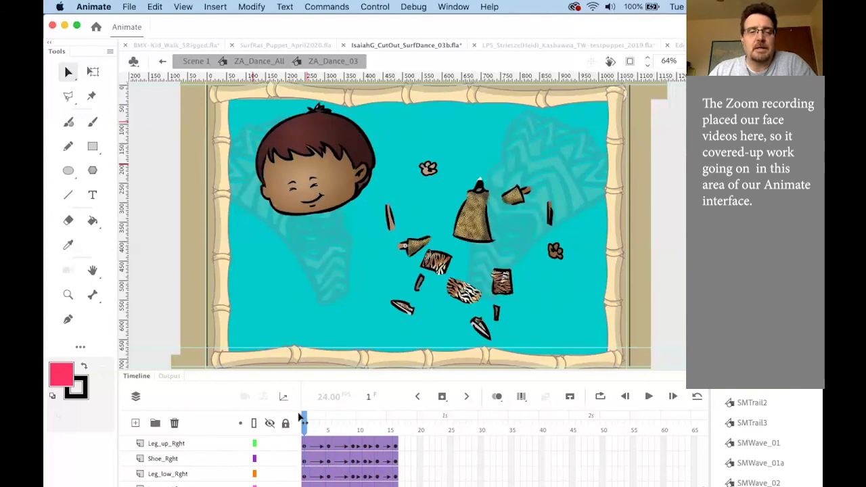
{"action": "left_click", "coordinate": [167, 44]}
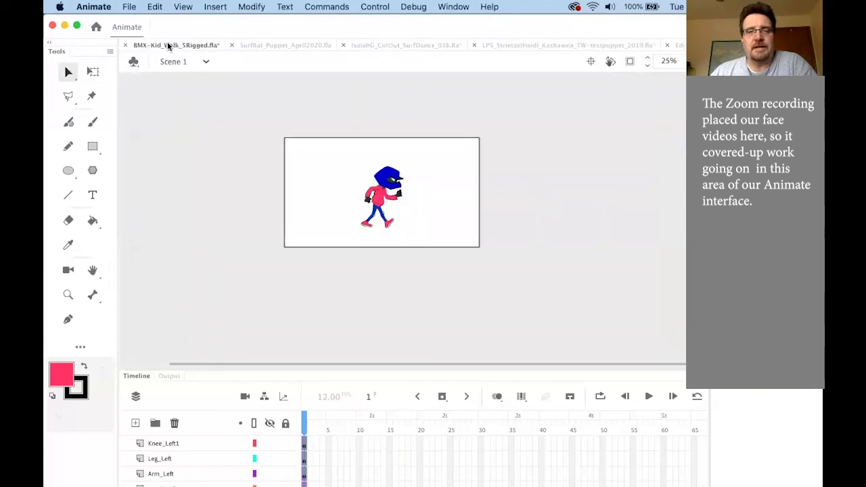